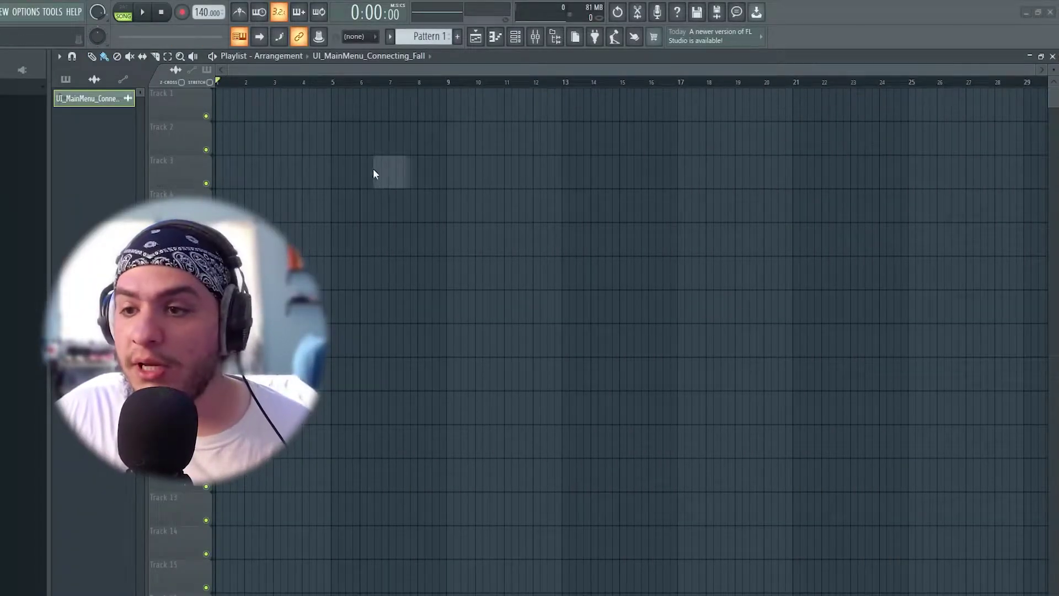
- Open Mus_MainMenu_Loop in the Edison audio editor and select the quiet middle passage starting at about 1:15
click(374, 174)
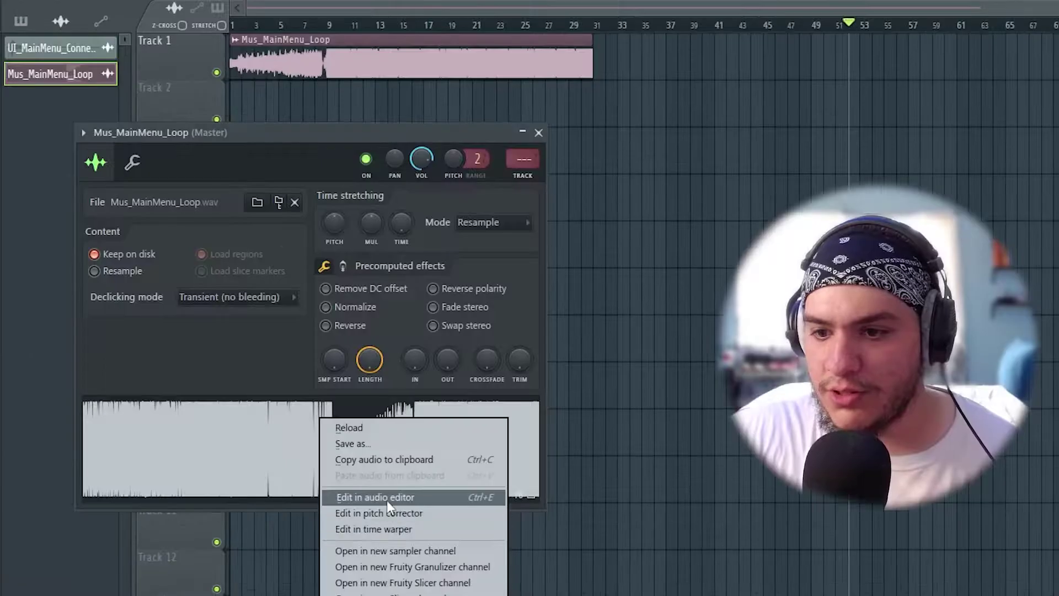
click(386, 499)
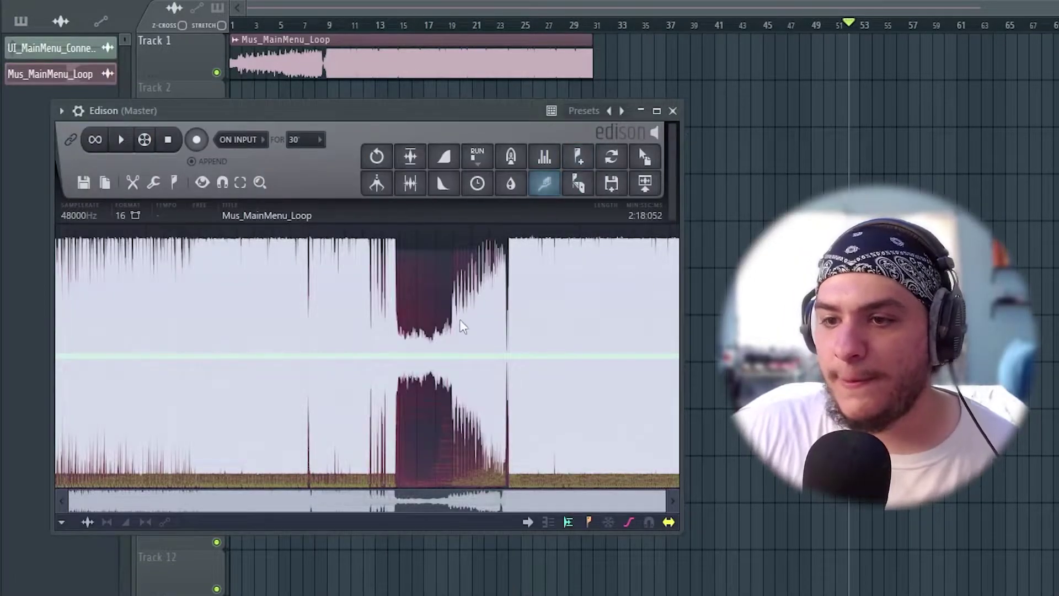
drag(665, 500, 307, 492)
drag(223, 507, 409, 505)
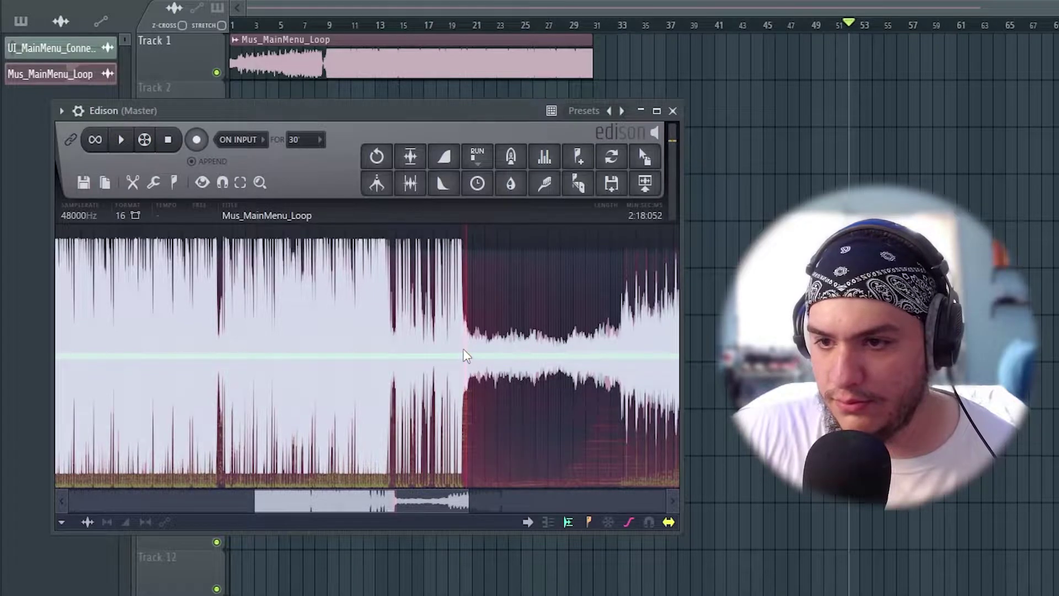
key(space)
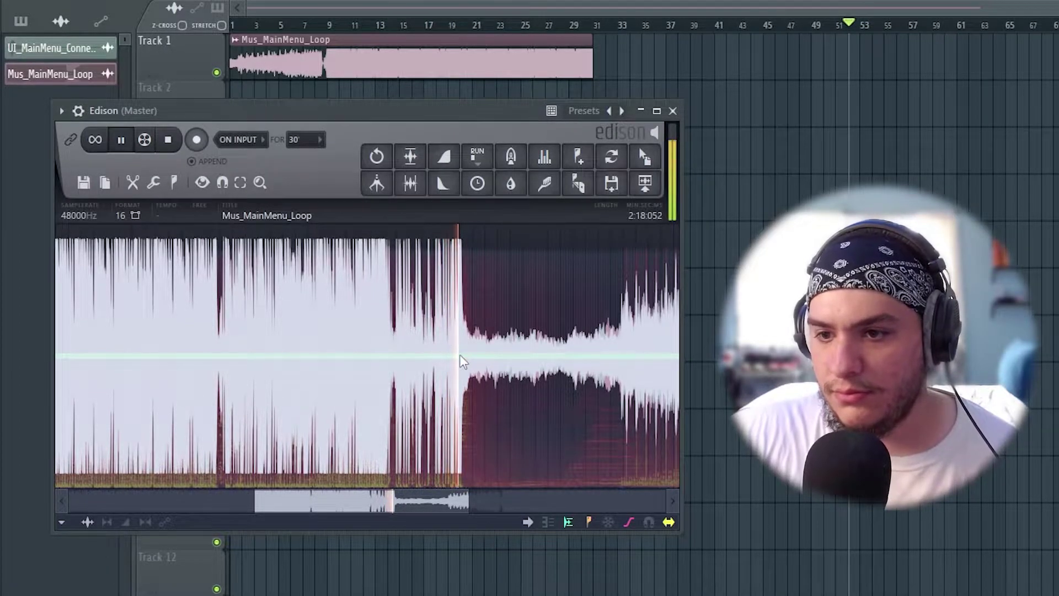
drag(464, 349, 512, 353)
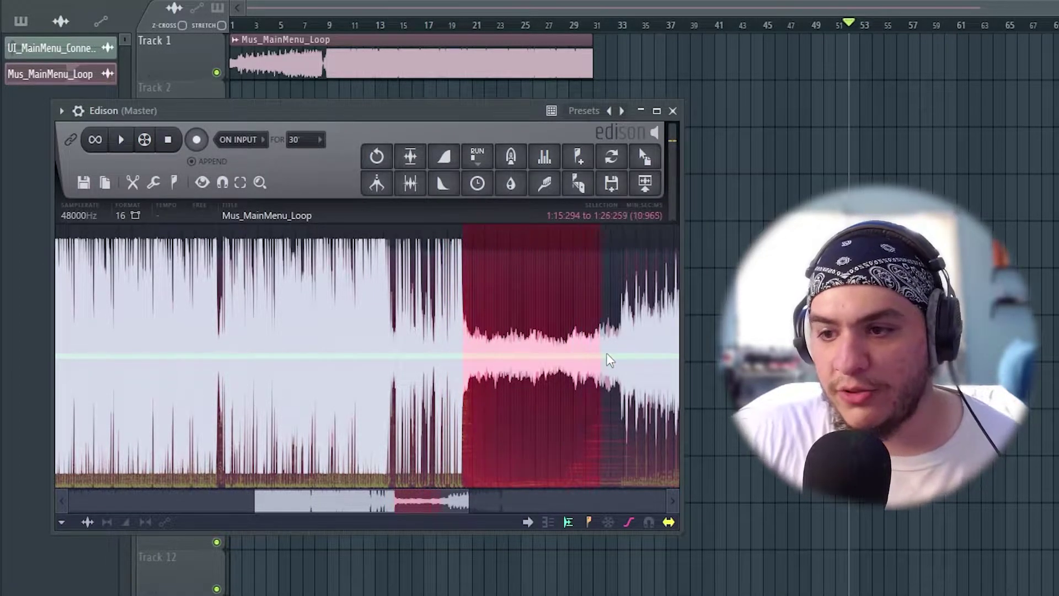
key(space)
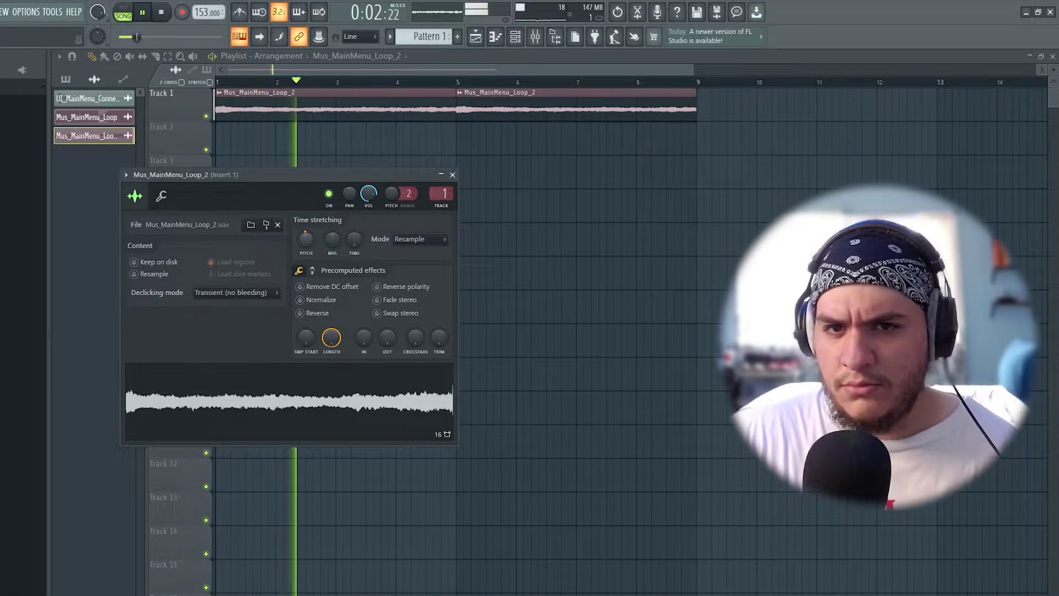
- Lower the pitch of the Mus_MainMenu_Loop_2 sample and load an effect into the first slot of mixer track Insert 1
drag(306, 239, 306, 246)
key(space)
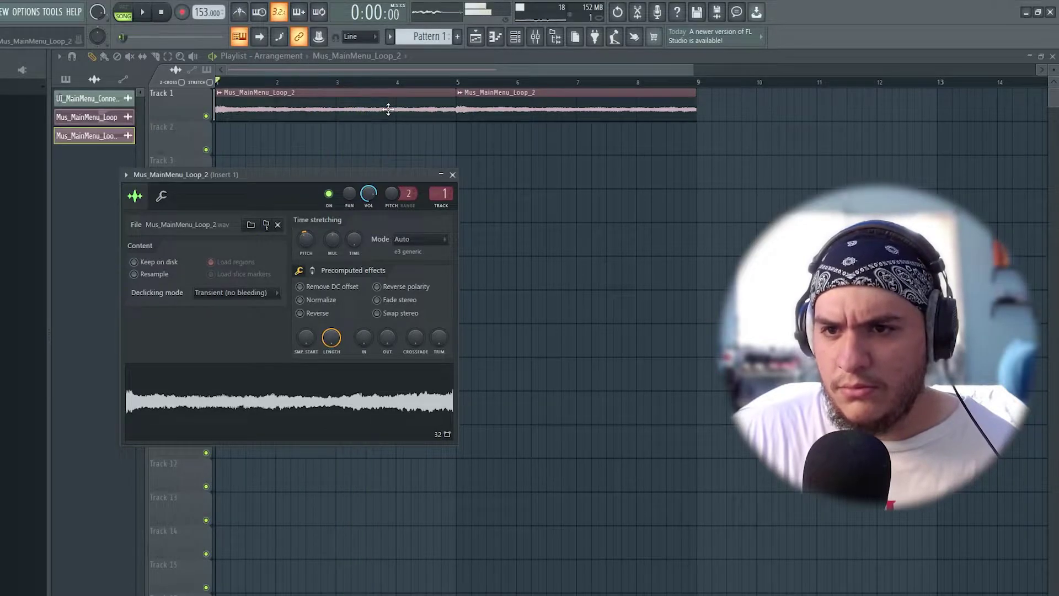
click(534, 37)
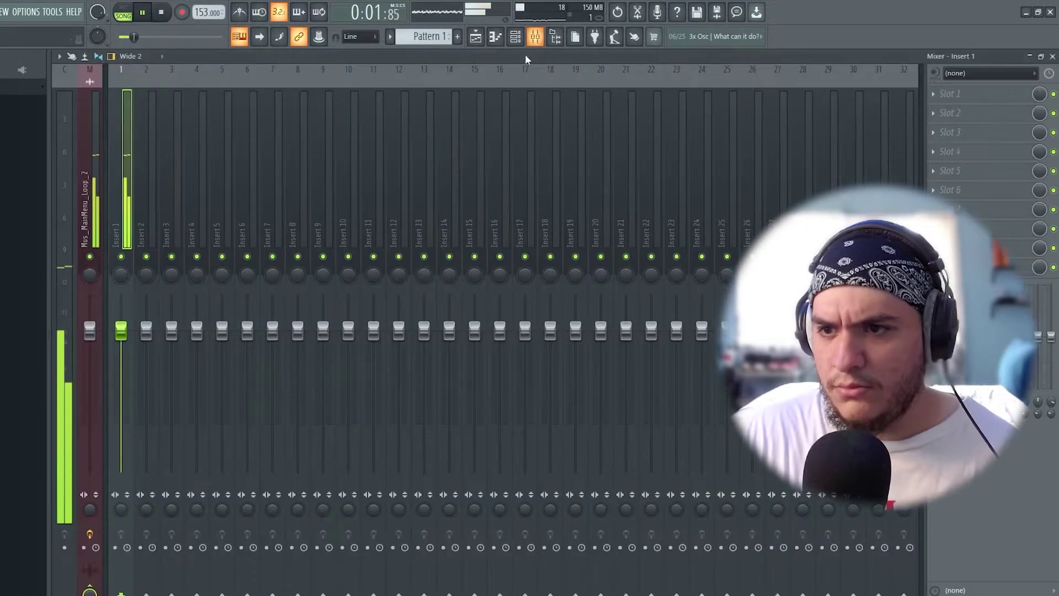
click(966, 95)
click(843, 131)
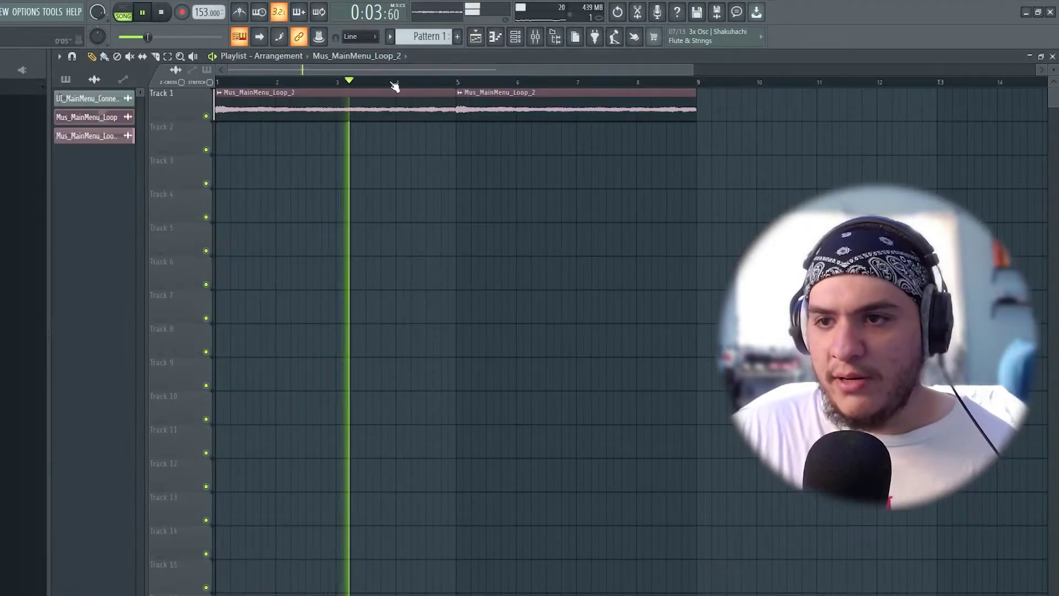
- Replace the two Mus_MainMenu_Loop_2 clips on Track 1 with one clip of the loop's second four bars, starting at bar 1
right_click(478, 109)
drag(456, 108, 697, 134)
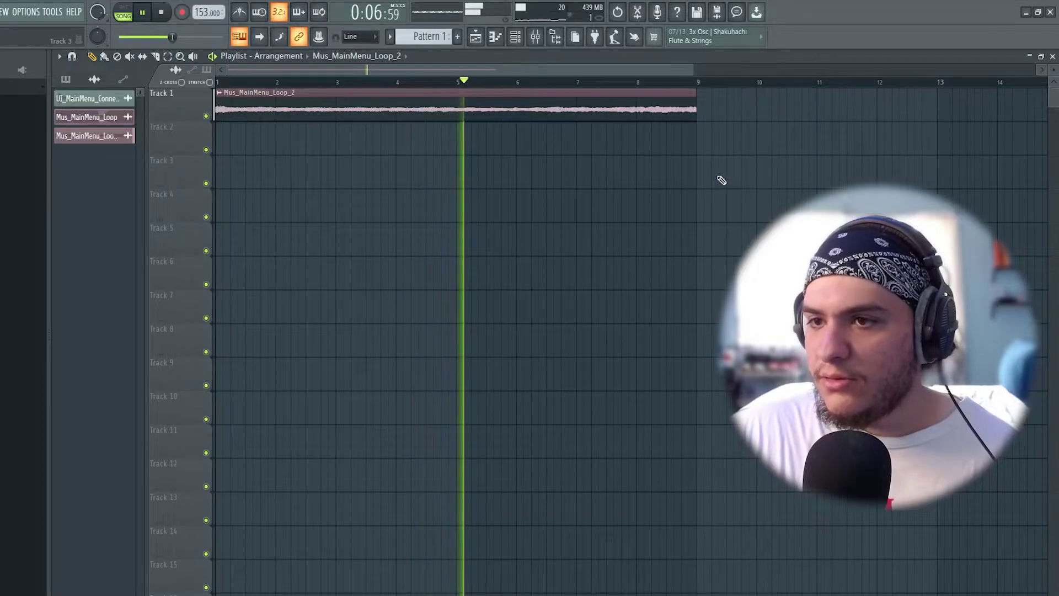
drag(219, 107, 460, 158)
drag(480, 104, 240, 103)
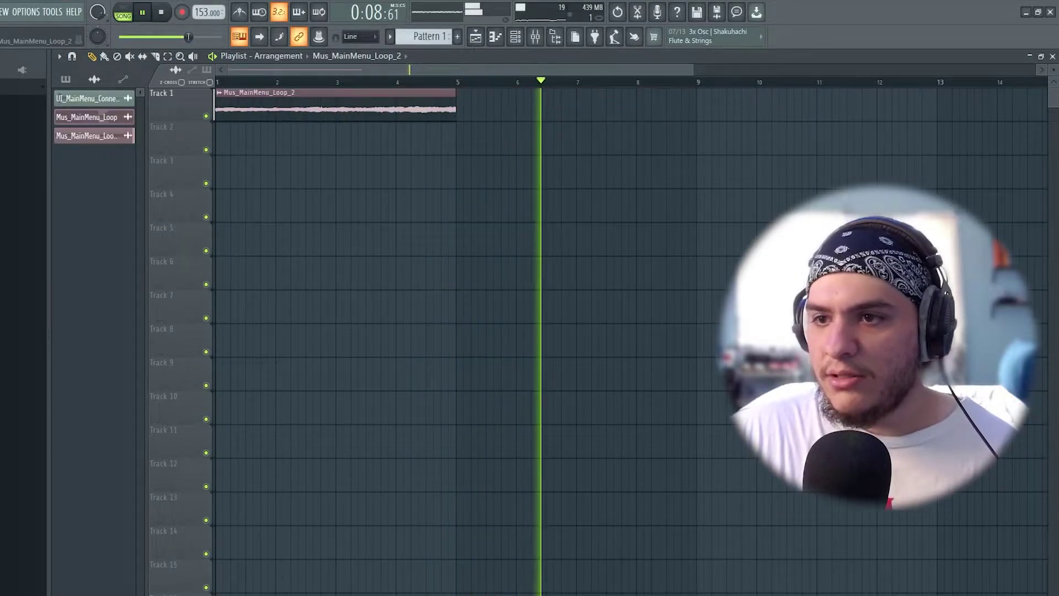
- Restart song playback and place a second copy of the trimmed Mus_MainMenu_Loop_2 clip at bar 5 on Track 1
key(space)
key(space)
click(469, 110)
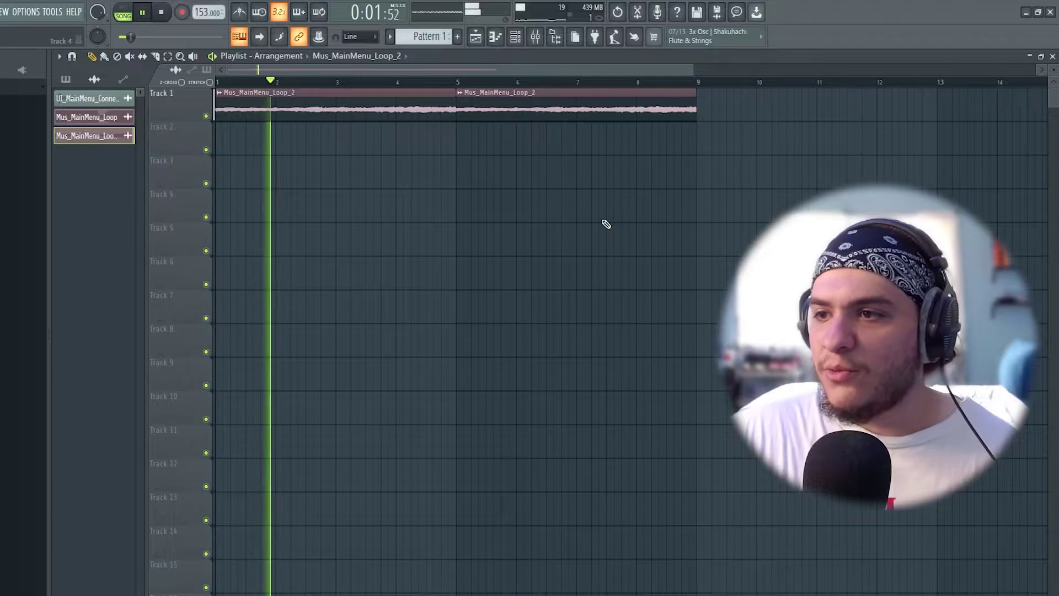
click(662, 207)
right_click(689, 190)
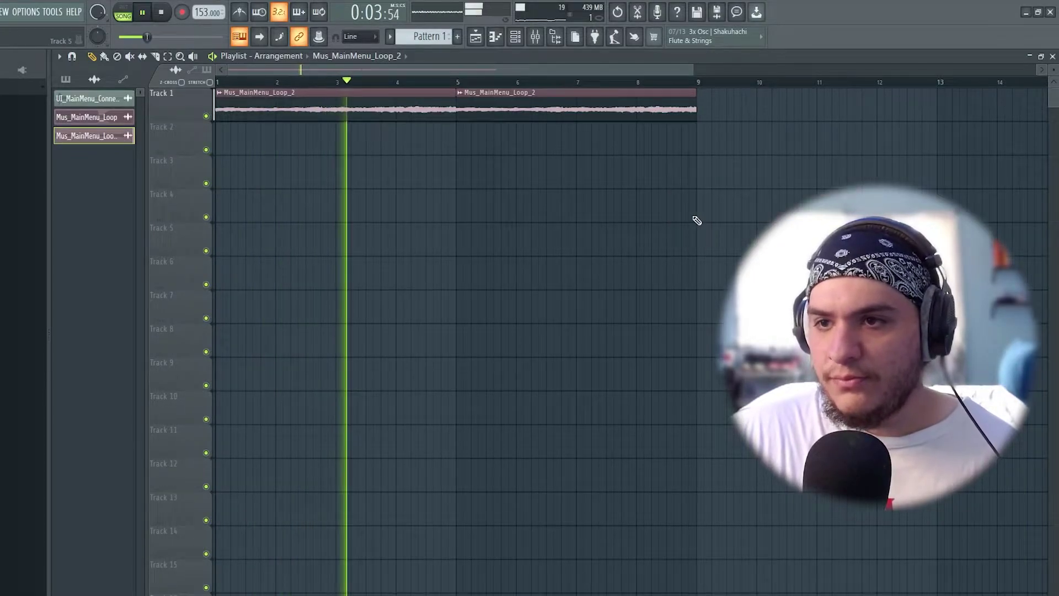
- Show the channel rack and open the Claps folder of The Lunch77 F1lthy Drumkit in the sample browser
click(535, 37)
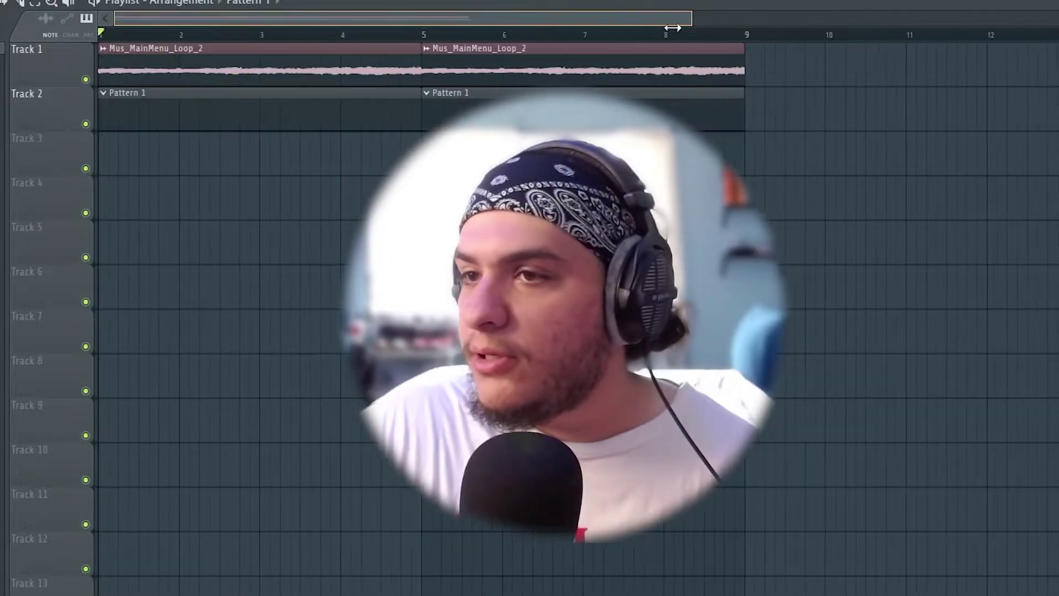
key(F6)
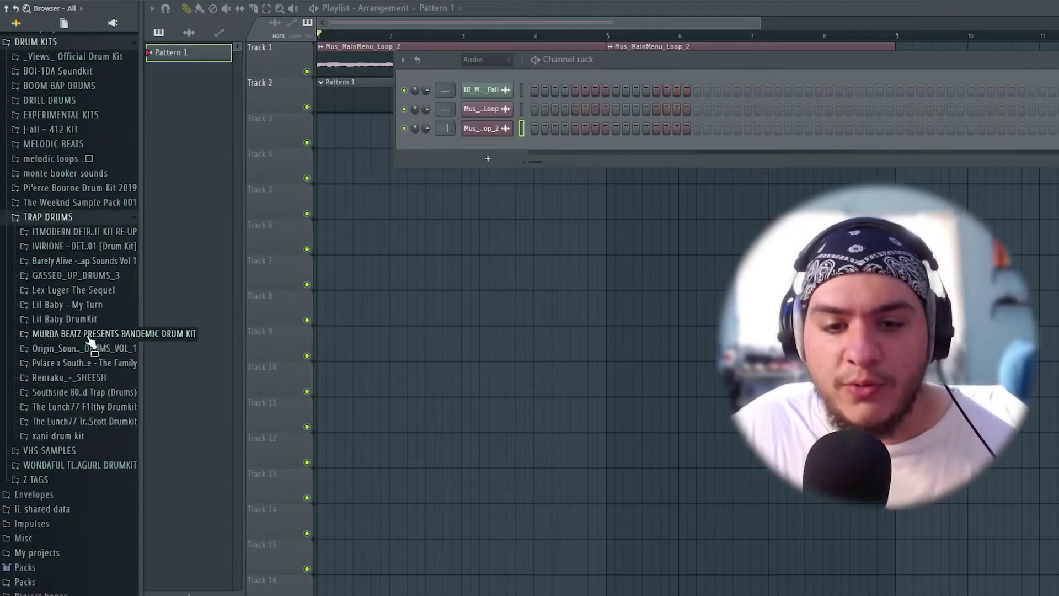
click(85, 407)
scroll(55, 380, down, 2)
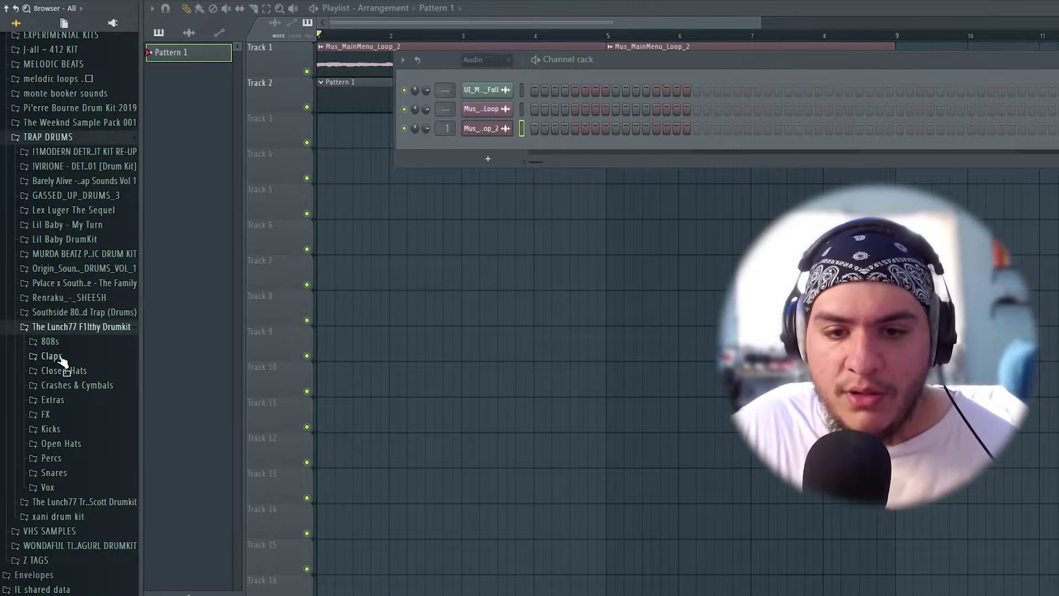
click(48, 355)
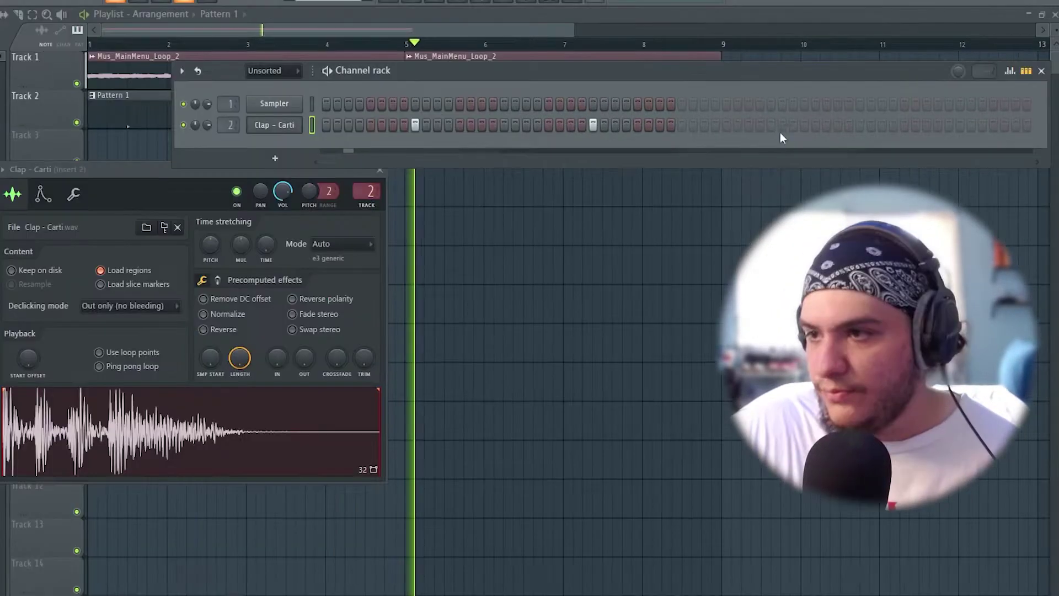
- Shift the channel rack window and add a Clap - Carti hit on the third beat of the fourth bar
drag(853, 66, 752, 52)
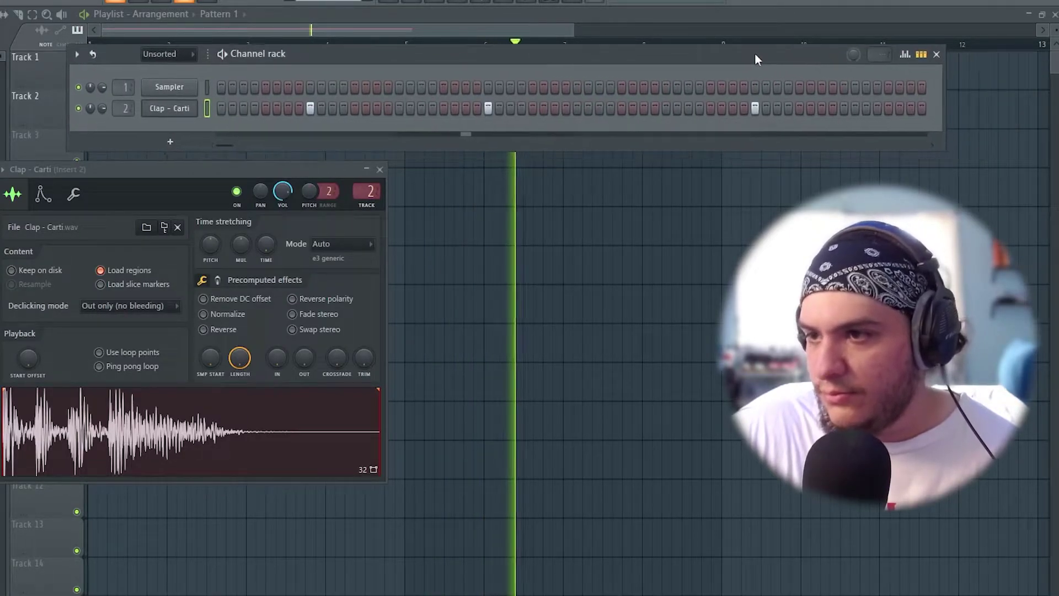
click(845, 109)
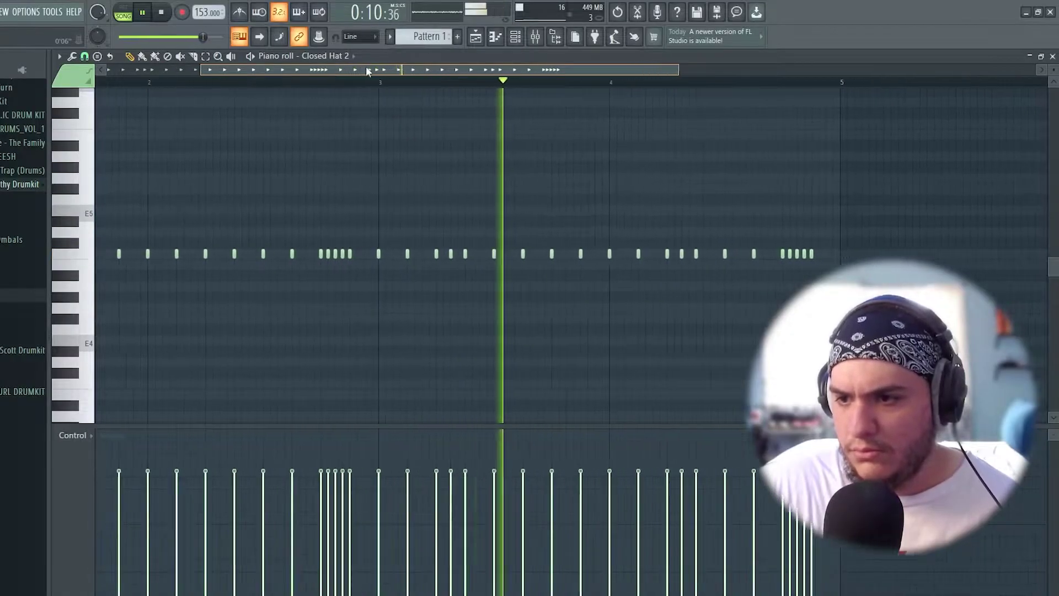
- Review the Closed Hat 2 notes across all four bars in the piano roll and bring up the channel rack
drag(366, 66, 472, 65)
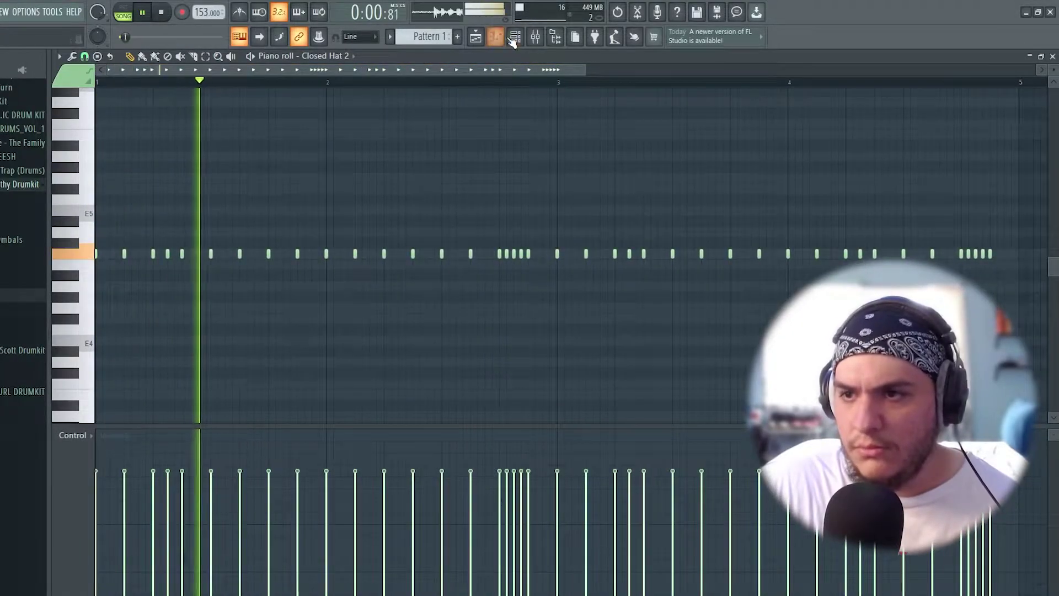
key(F6)
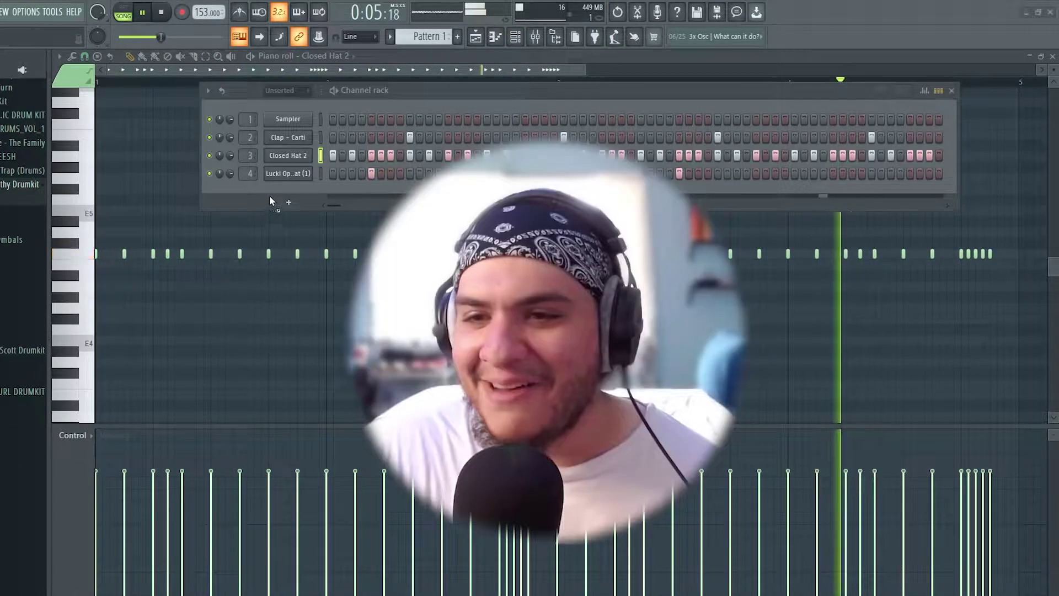
drag(269, 195, 259, 193)
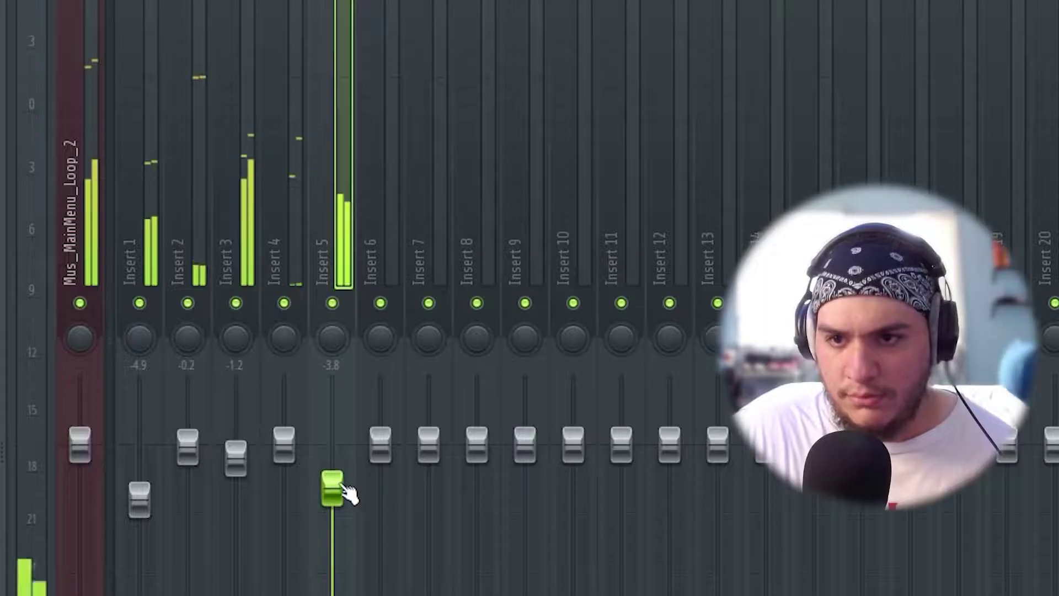
- Lower the Insert 5 mixer fader to -5.0 dB and open the VO_Gen_Falling_02 channel from the channel rack
drag(345, 490, 345, 504)
key(F6)
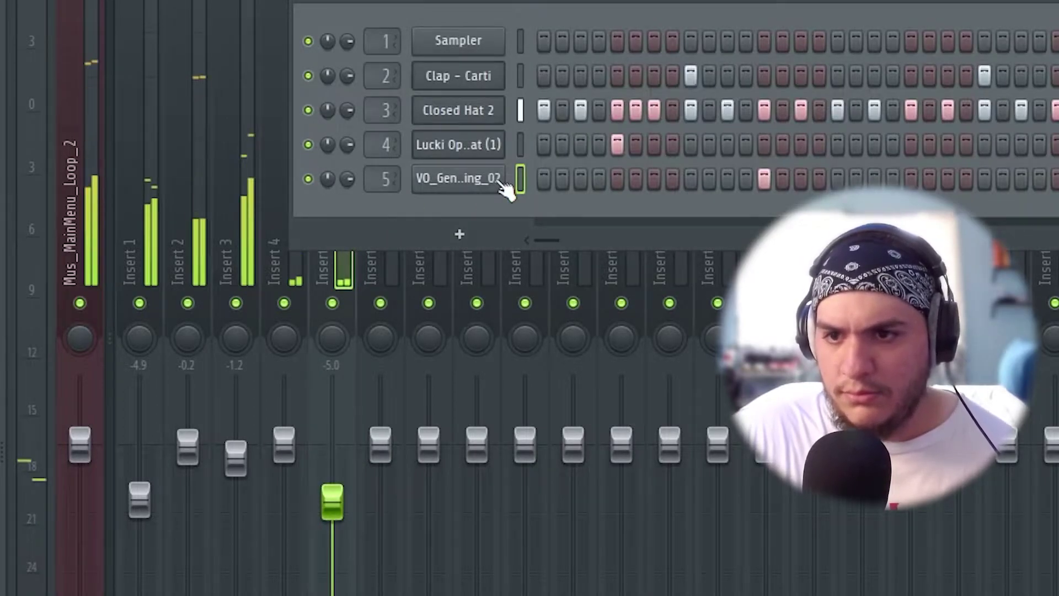
click(498, 183)
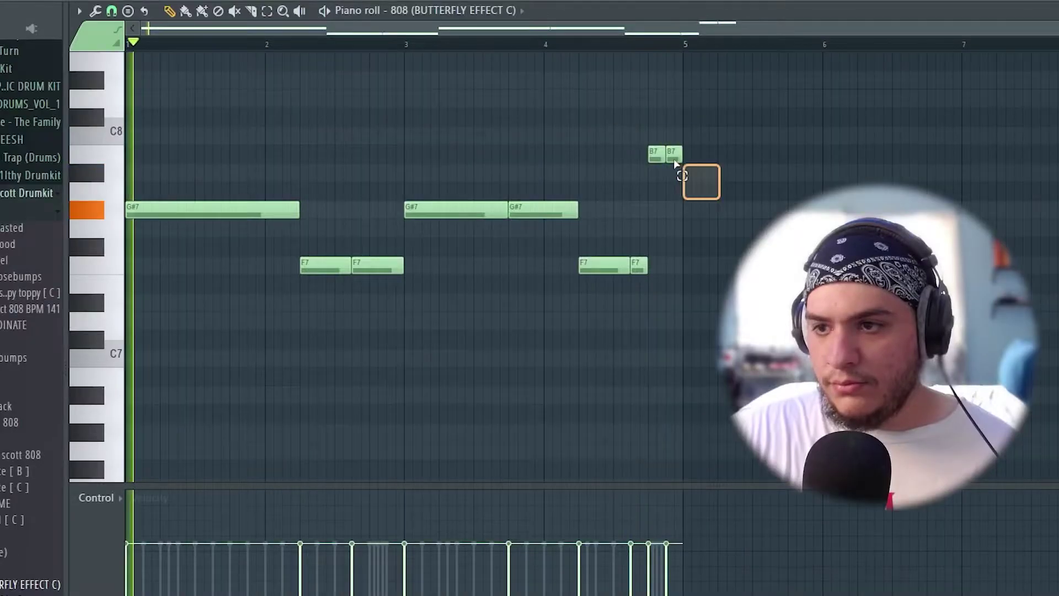
- Move the last two 808 notes down to A#7 and transpose the whole 808 pattern down two octaves
drag(674, 165, 652, 179)
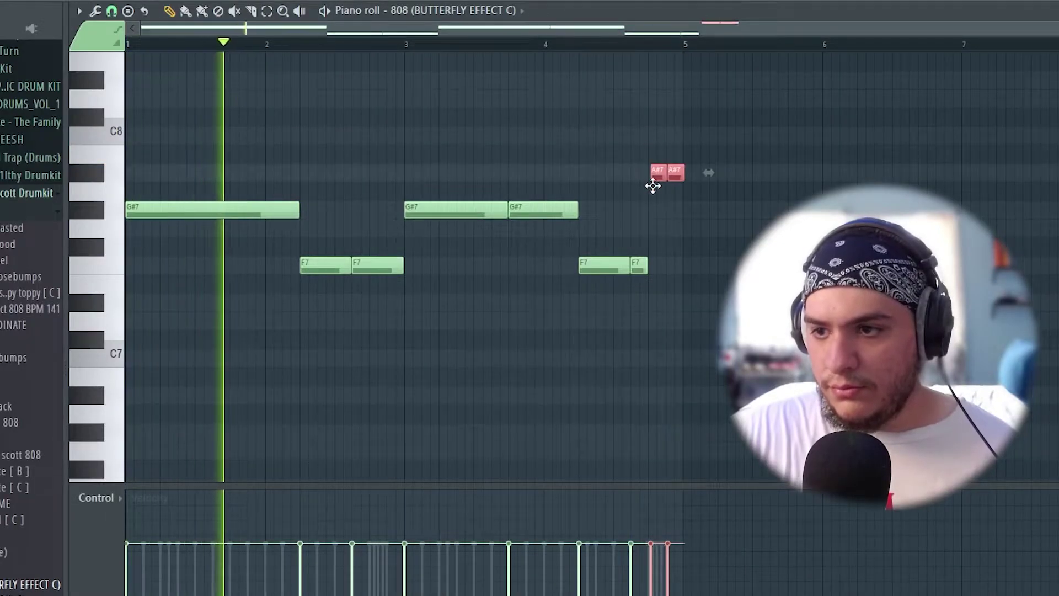
ctrl+click(738, 232)
key(ctrl+Down)
key(ctrl+Down)
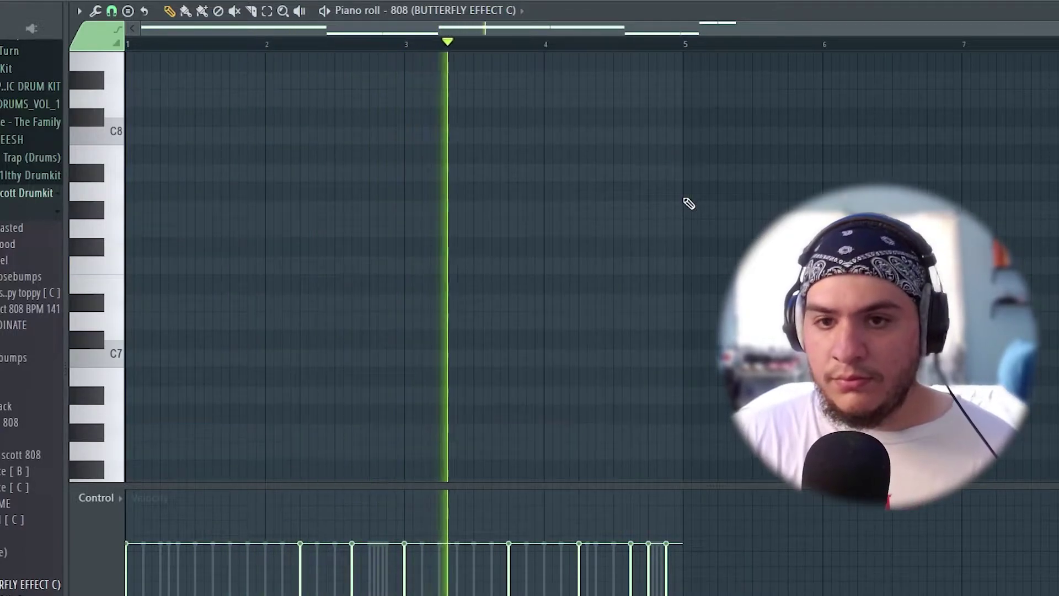
scroll(689, 203, down, 6)
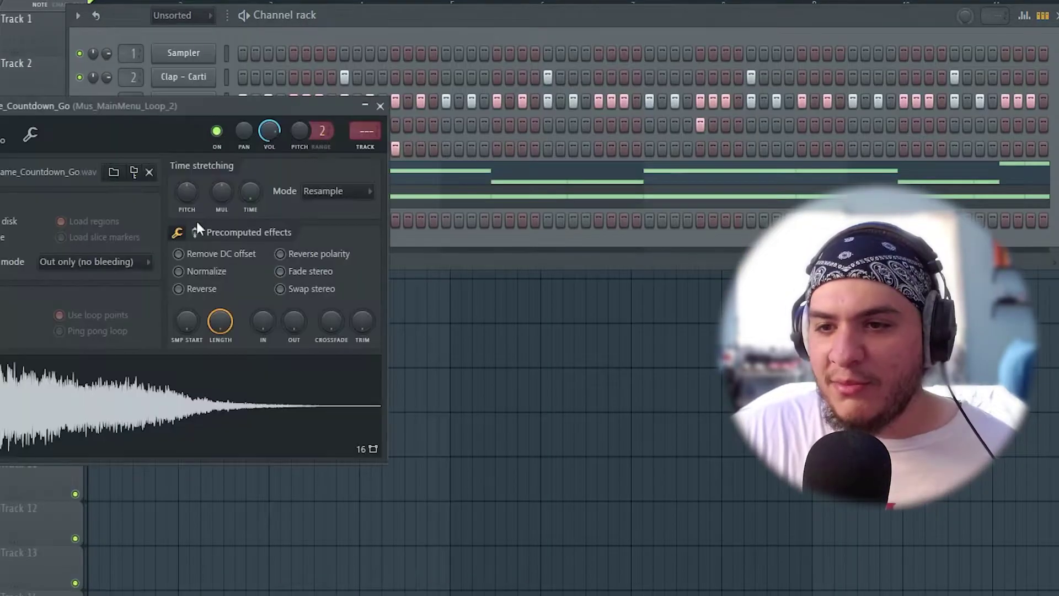
- Lower the Insert 10 mixer fader for the [snare] dis side channel and open that channel's piano roll
drag(108, 112, 288, 77)
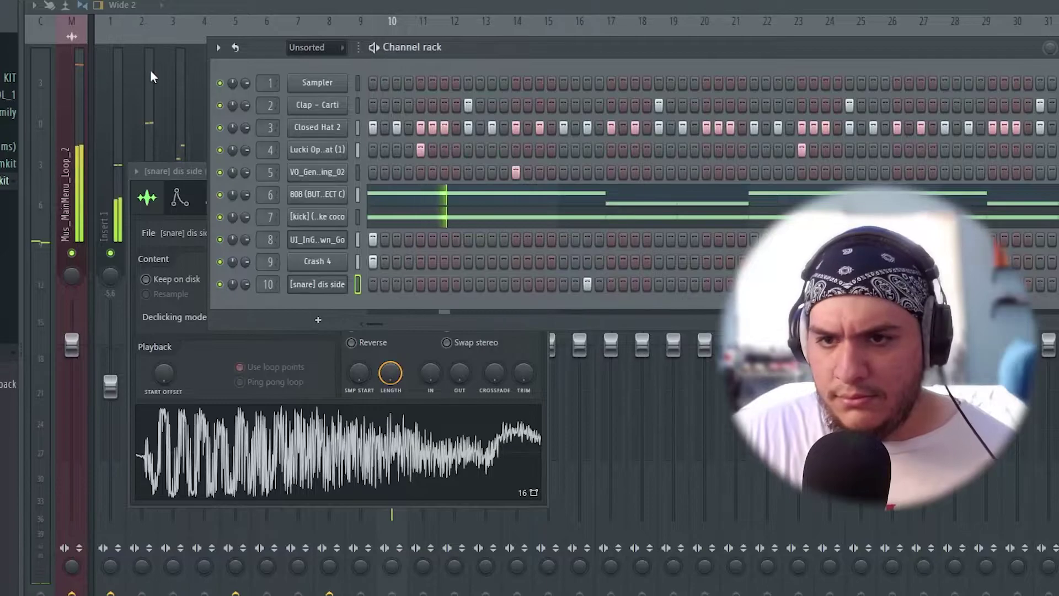
click(150, 70)
drag(393, 345, 393, 380)
key(F6)
right_click(306, 284)
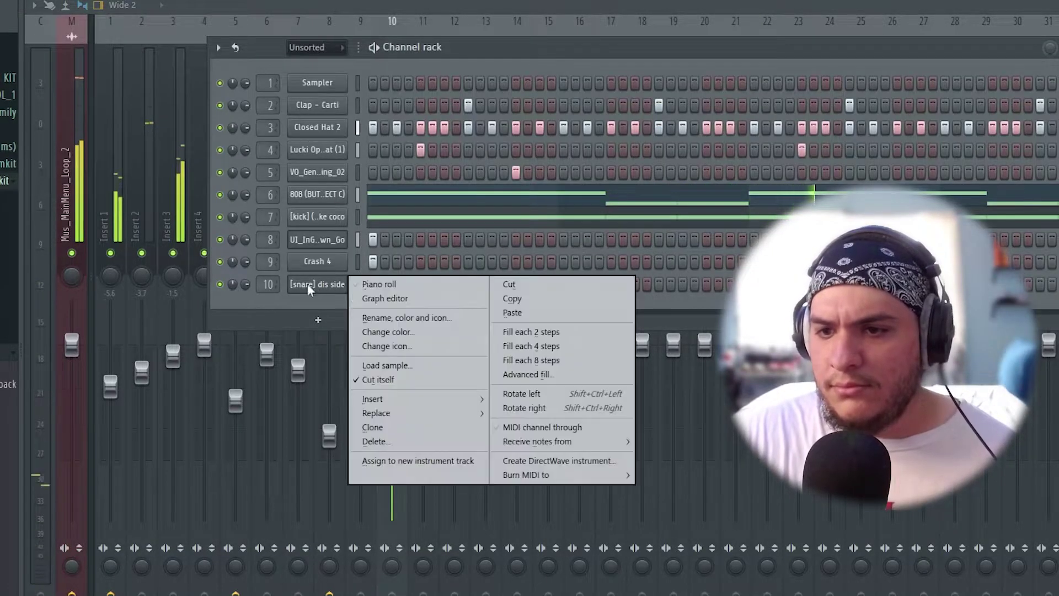
click(359, 283)
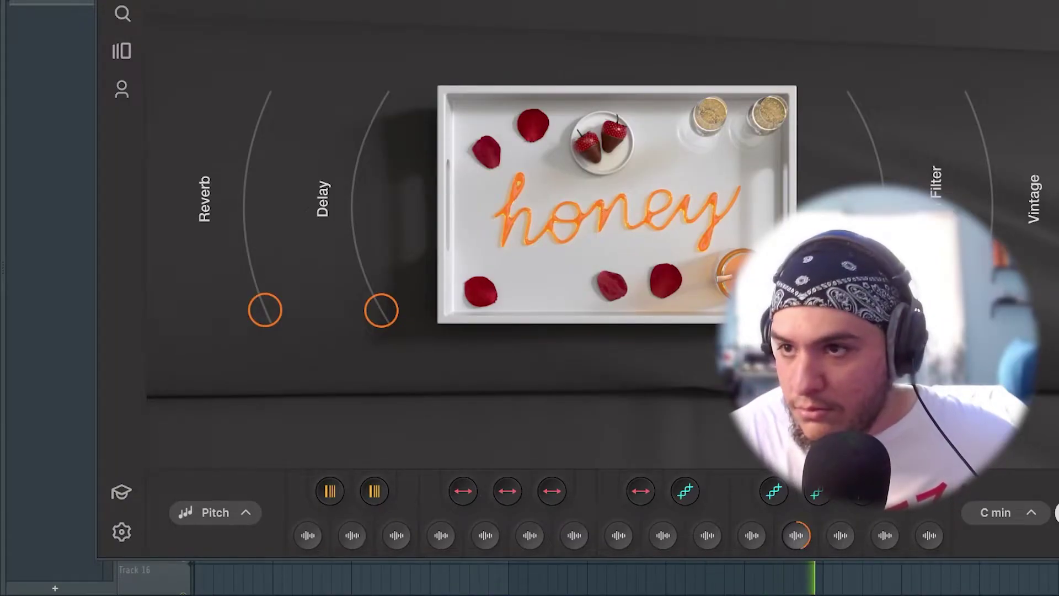
- Route the Arcade channel to mixer track 11 and open its piano roll
key(F6)
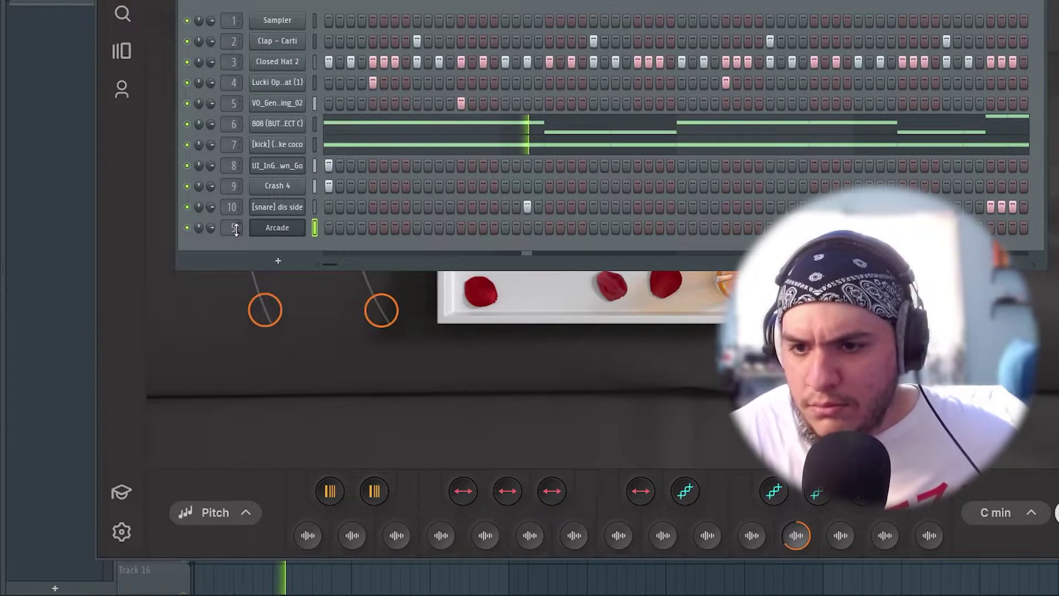
scroll(236, 228, up, 6)
right_click(277, 233)
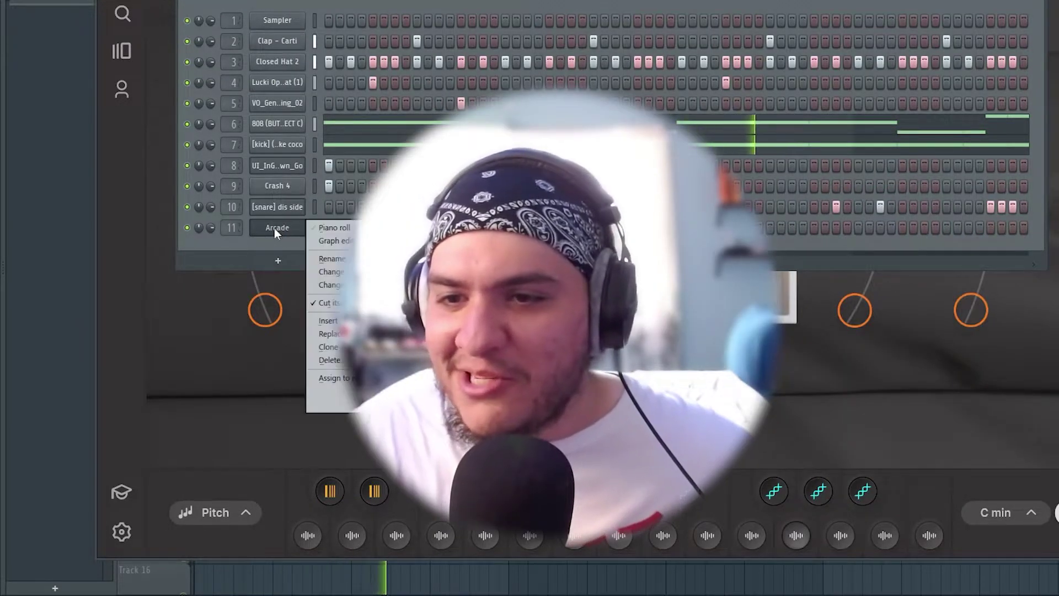
click(334, 227)
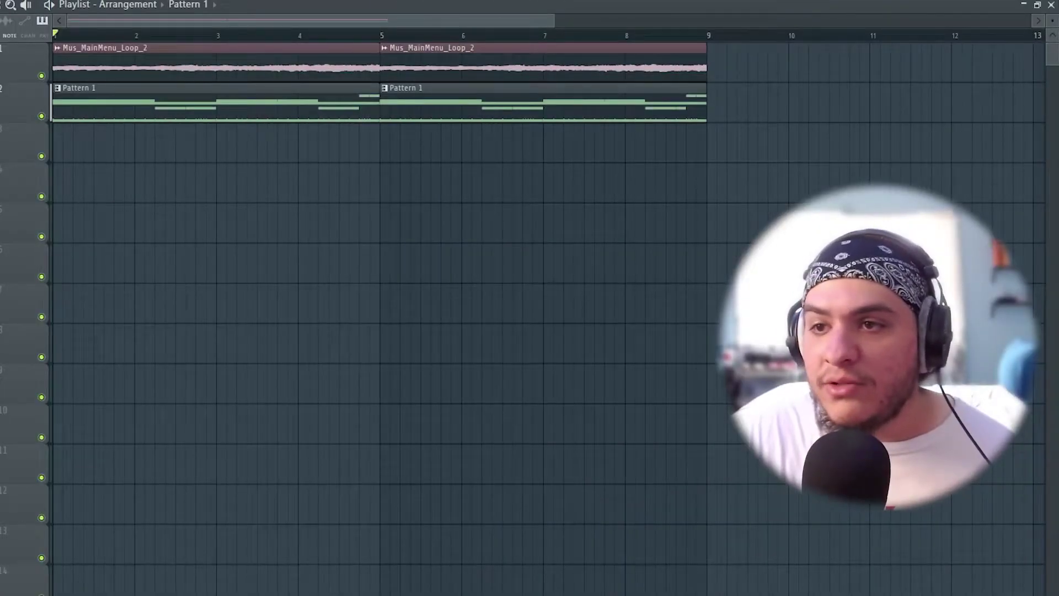
- Split the first Pattern 1 clip by channel and spread the clips over separate tracks, with the clap on track 8 and snare on track 9
click(385, 87)
click(432, 195)
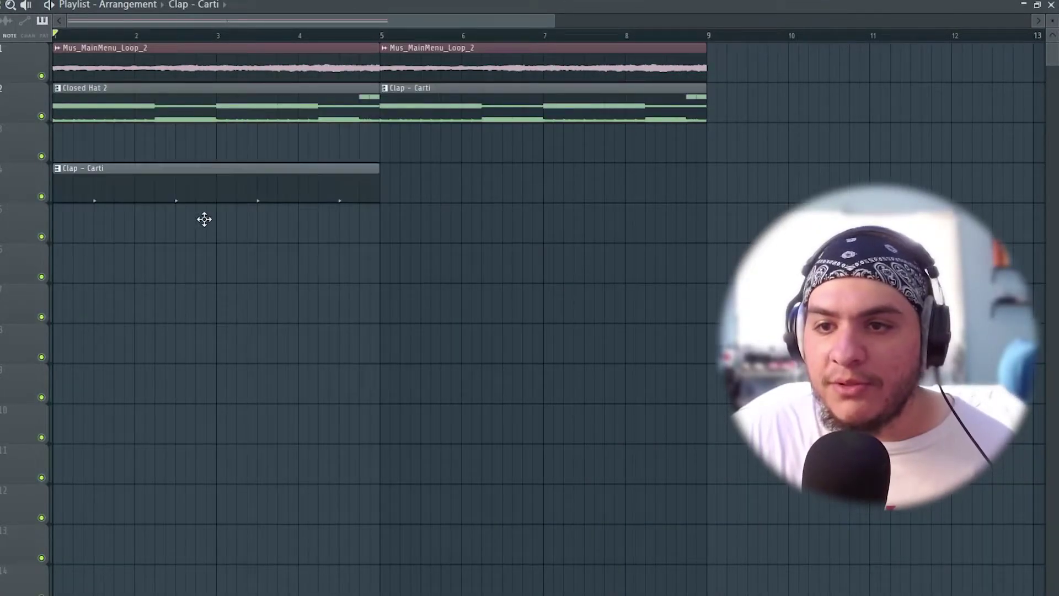
drag(127, 190, 127, 270)
drag(213, 117, 157, 466)
drag(160, 100, 67, 508)
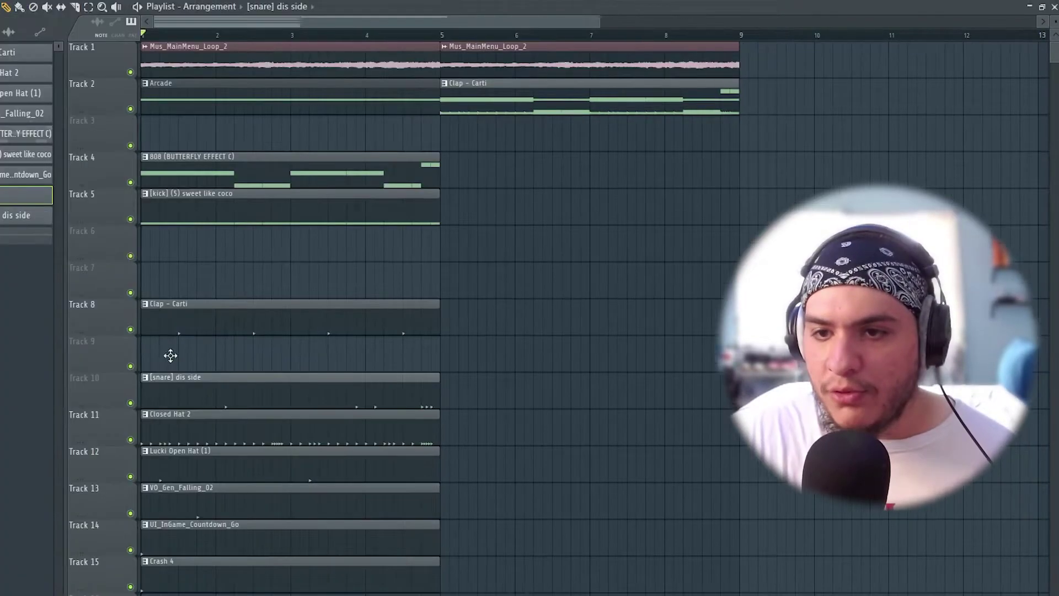
drag(170, 355, 173, 333)
mouse_move(206, 113)
mouse_down()
mouse_move(193, 147)
mouse_move(193, 105)
mouse_up()
- Delete the unsplit pattern clip at bar 5 and duplicate the split channel clips from bars 1–4 into bars 5–8
right_click(529, 101)
drag(520, 100, 324, 582)
scroll(420, 378, down, 1)
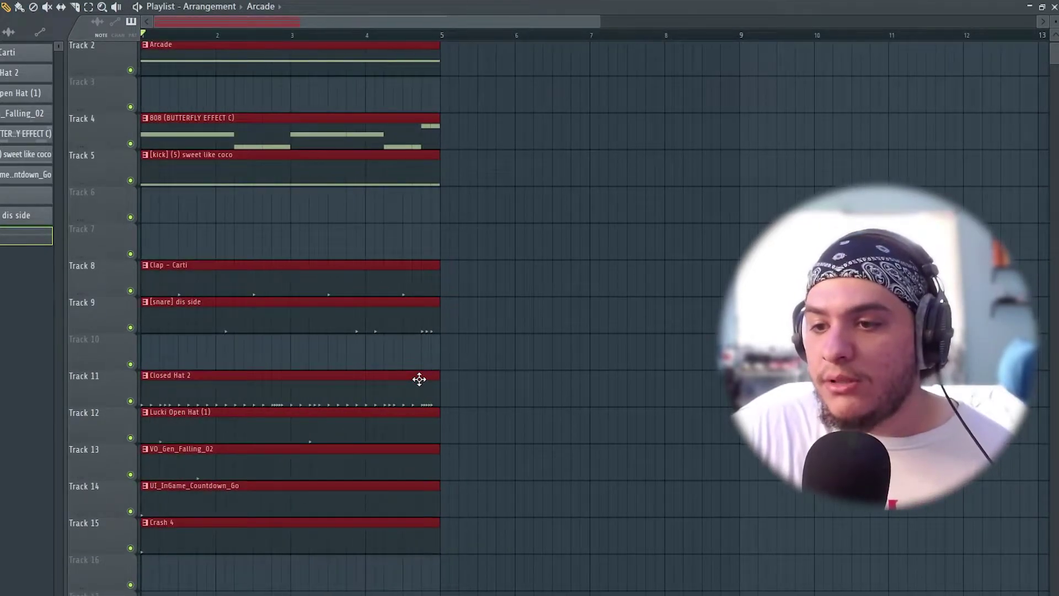
key(ctrl+b)
scroll(388, 247, up, 1)
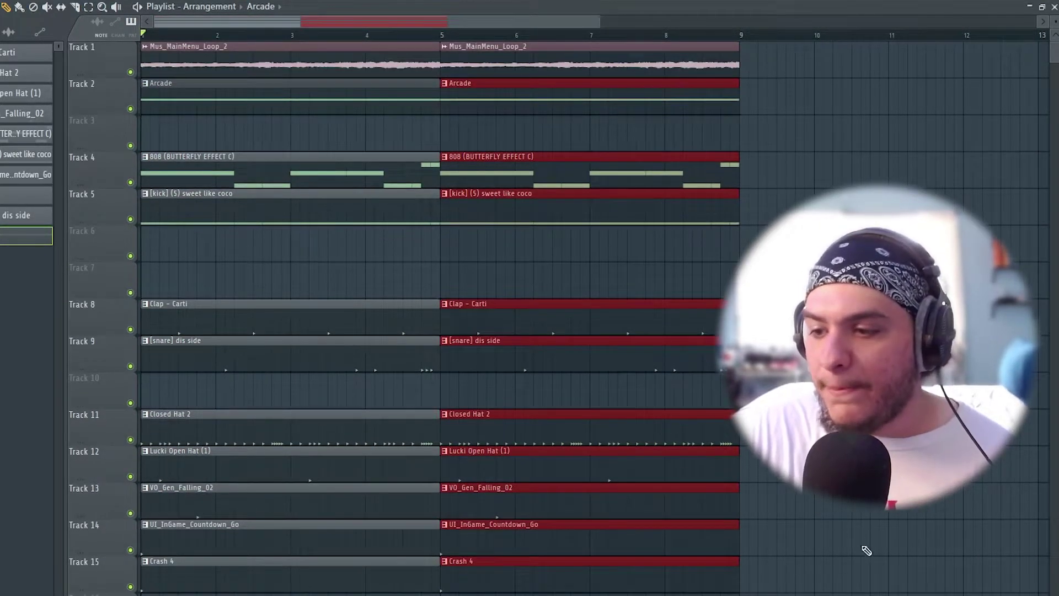
- Select the whole eight-bar arrangement and duplicate it three times along the playlist
drag(874, 591, 110, 60)
key(ctrl+b)
key(ctrl+b)
key(ctrl+b)
- Clear the pattern clips from bars 1–4, keeping the melody loop, and copy the UI_InGame_Countdown_Go and Crash 4 clips from bar 5 to bar 1
drag(597, 21, 213, 23)
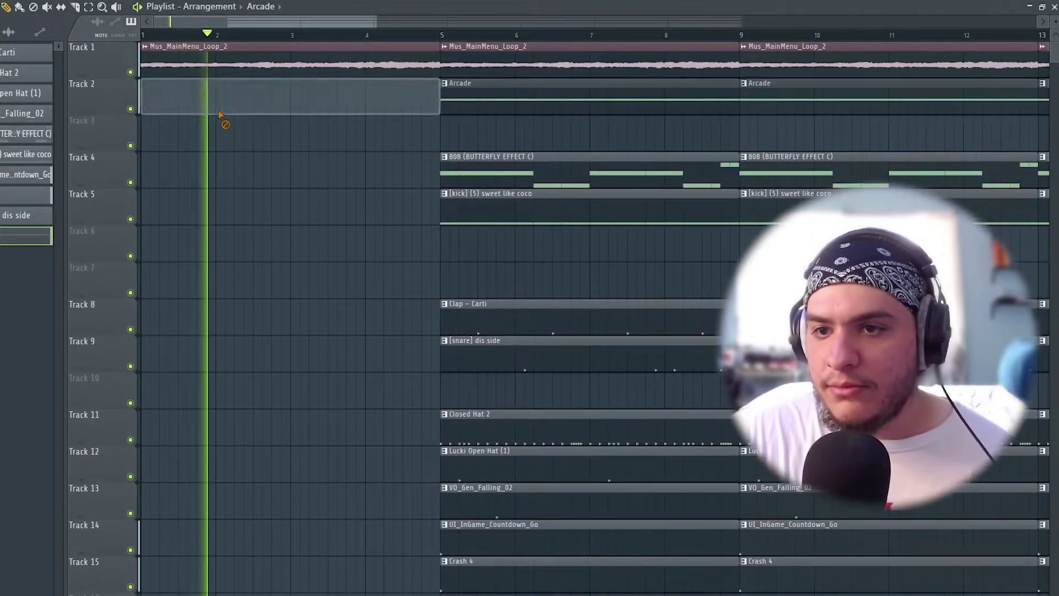
scroll(411, 133, down, 3)
key(space)
shift+drag(368, 543, 207, 544)
key(space)
click(216, 255)
right_click(243, 257)
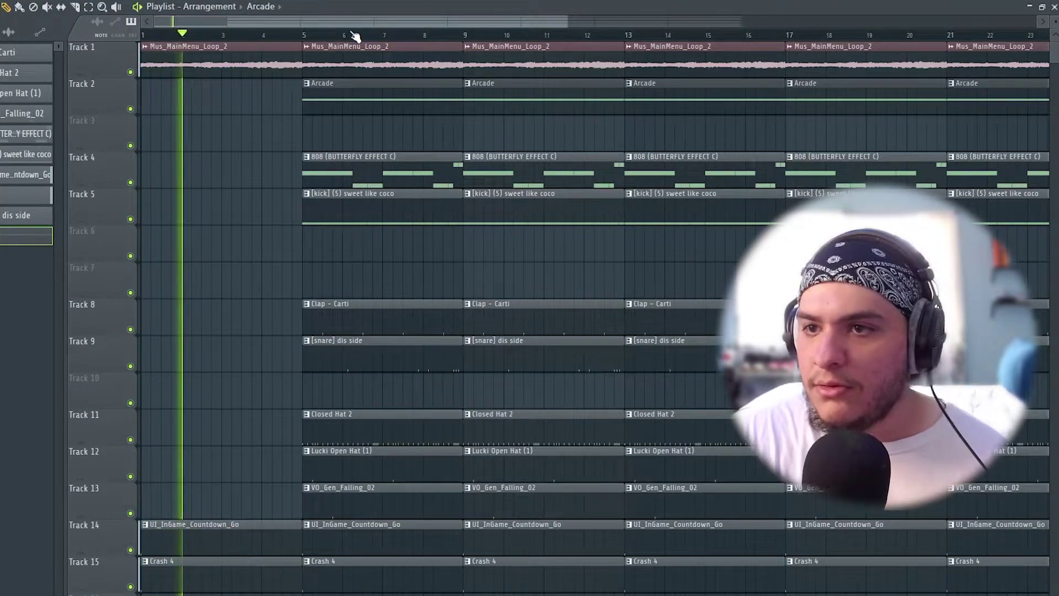
right_click(364, 167)
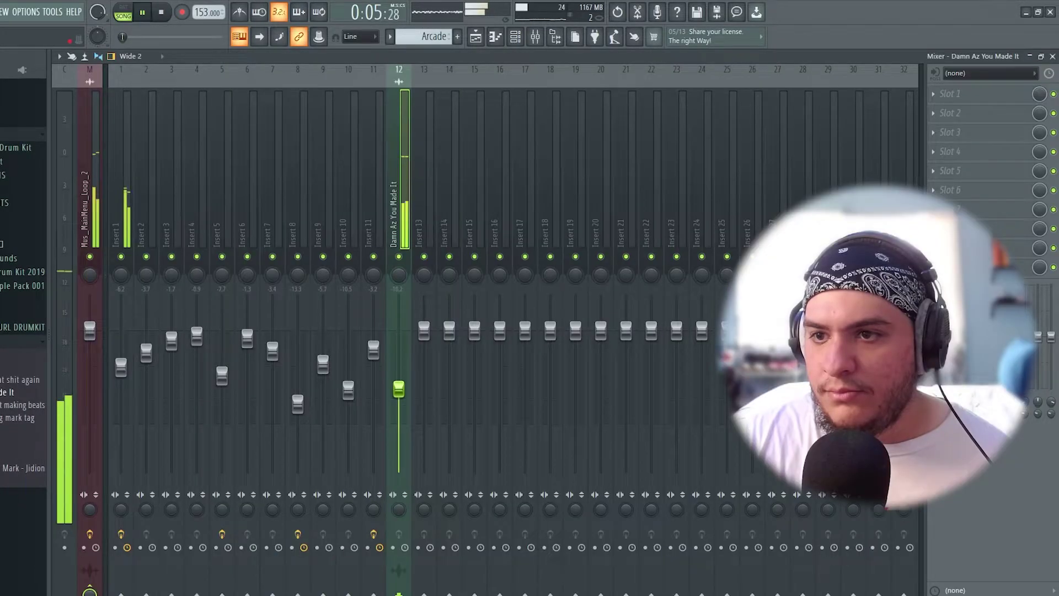
key(F5)
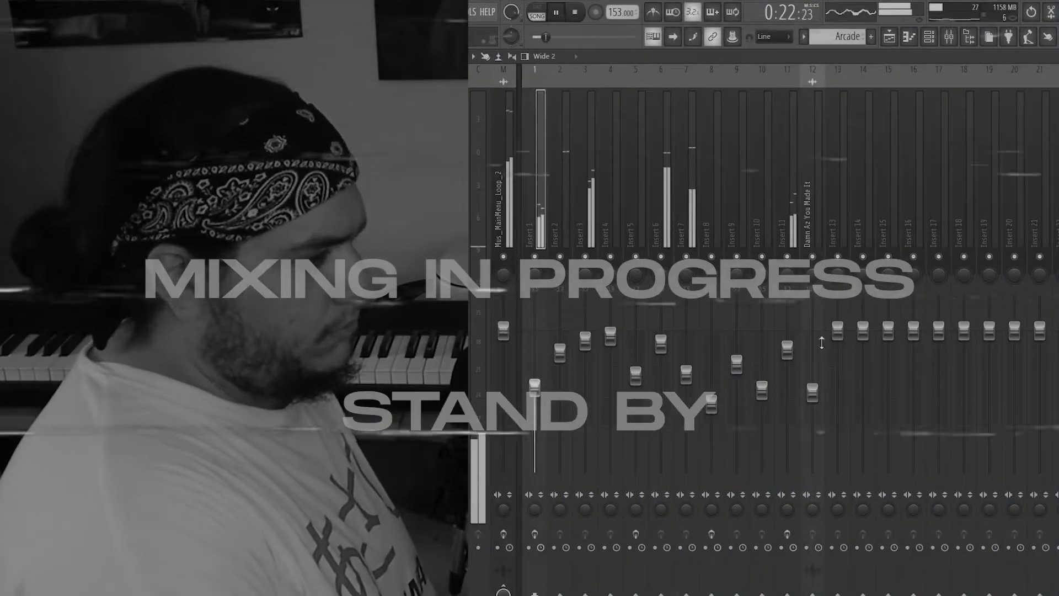
- Slightly lower the mixer faders of Inserts 2, 5, 6 and 7 while the arrangement plays
drag(636, 375, 686, 381)
click(736, 364)
click(661, 343)
drag(660, 344, 661, 350)
drag(559, 356, 560, 357)
click(686, 382)
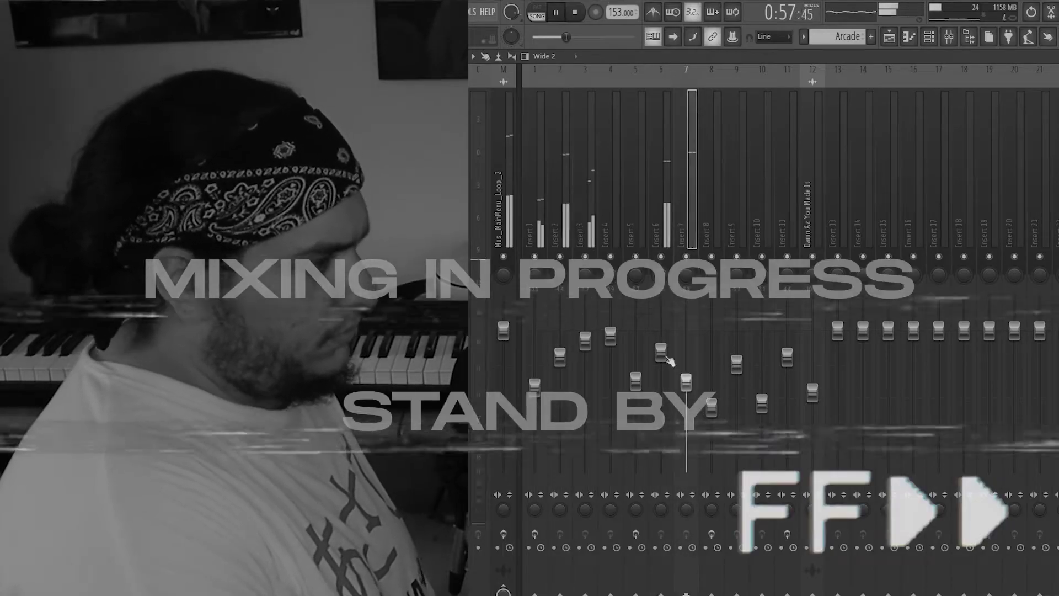
- Check the mixer routing in the channel rack and raise the Insert 7 fader for the kick channel
click(660, 349)
key(F6)
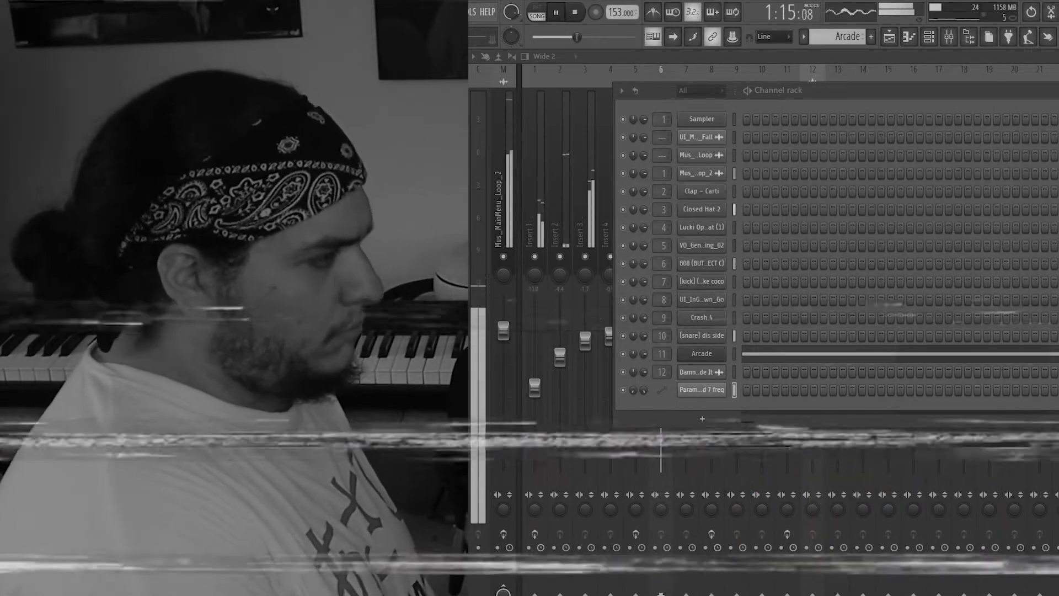
key(F6)
drag(686, 381, 686, 337)
key(F6)
key(F6)
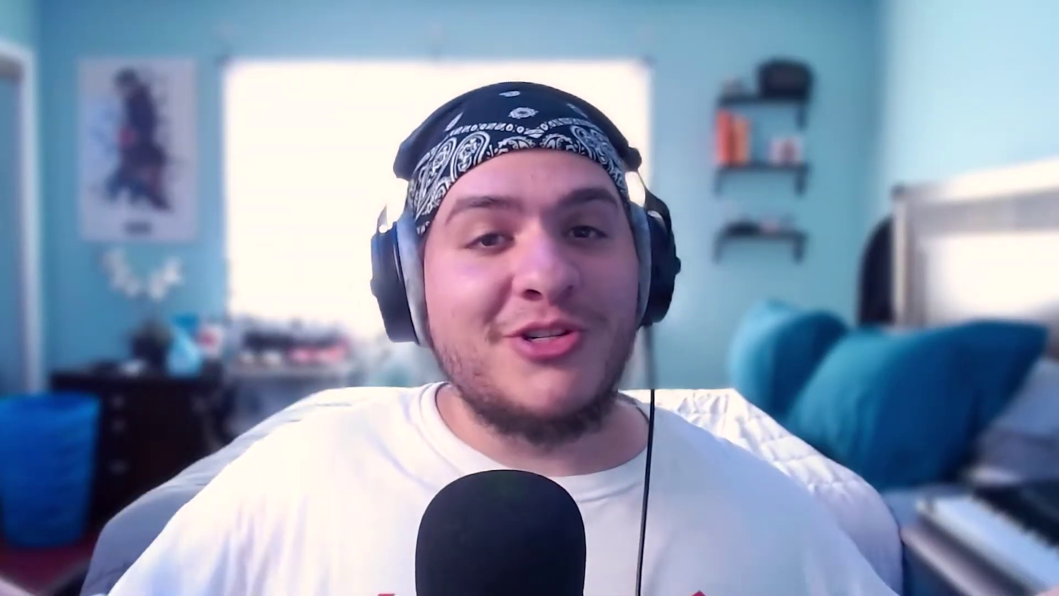